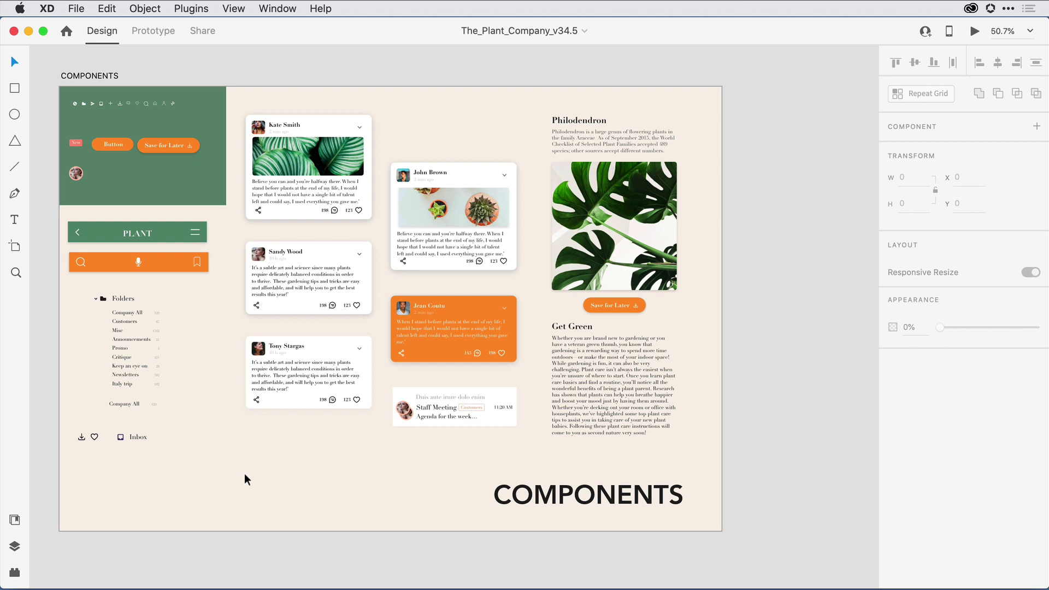
Step: Show the Document Assets and scroll past the colours and character styles to the components
left_click(14, 520)
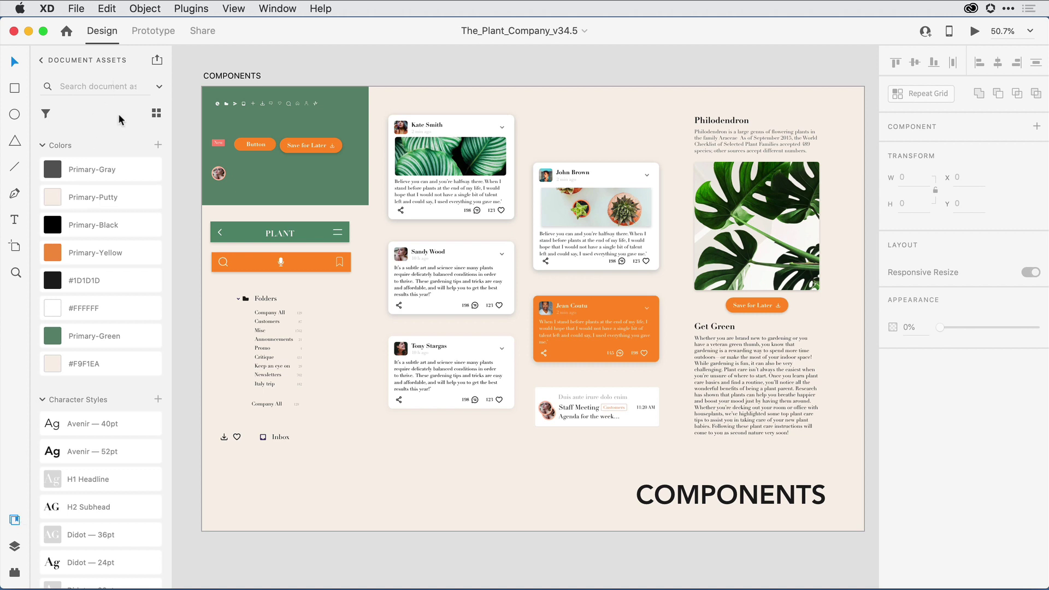
scroll(132, 297, "down", 15)
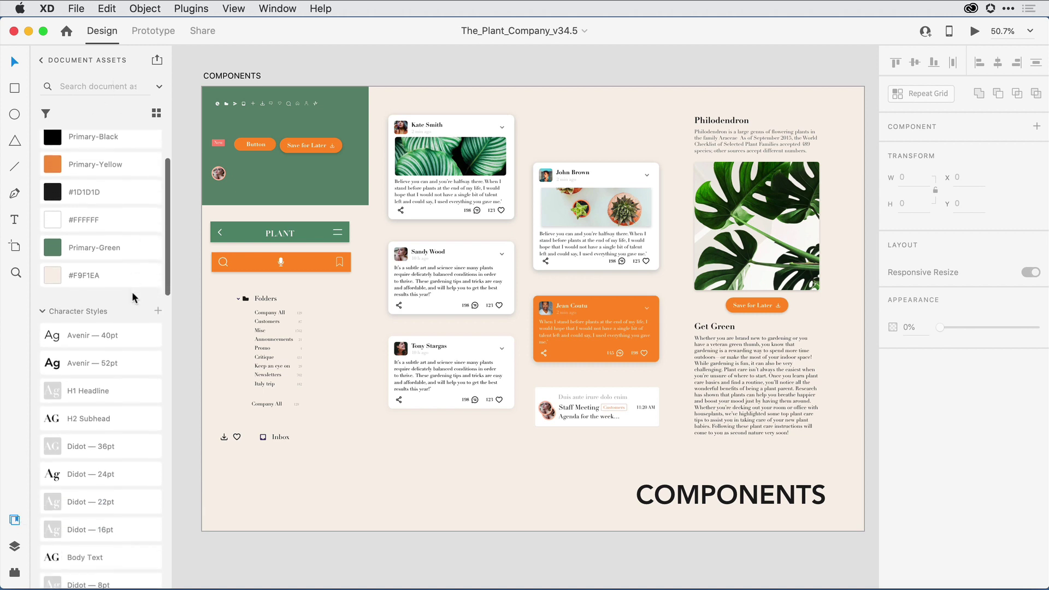
scroll(132, 295, "down", 3)
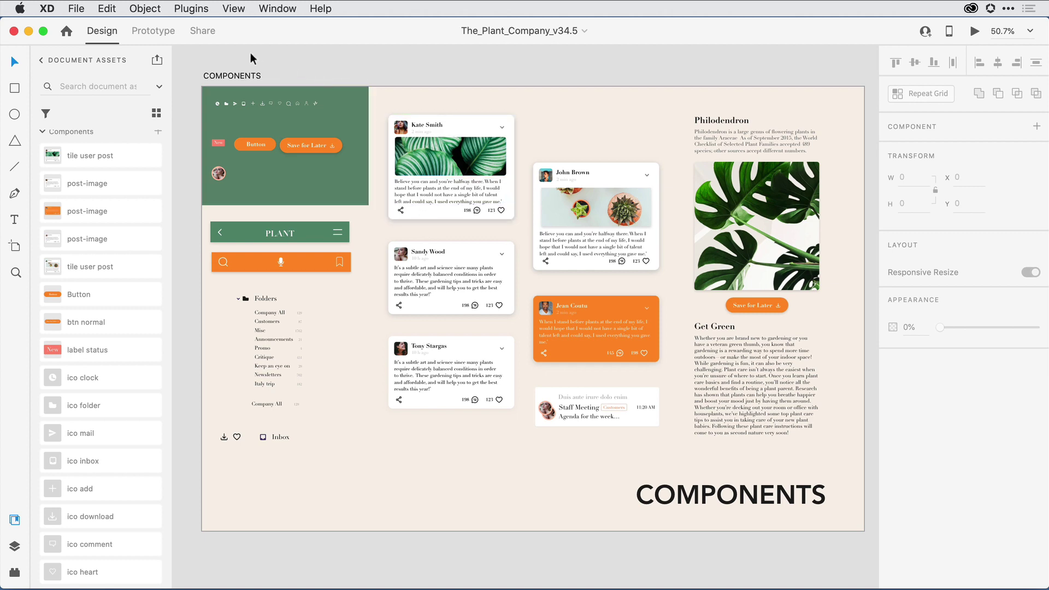
Step: Open the Libraries dialog with The_Plant_Company_v34.5 as the current file, ready to publish
left_click(158, 61)
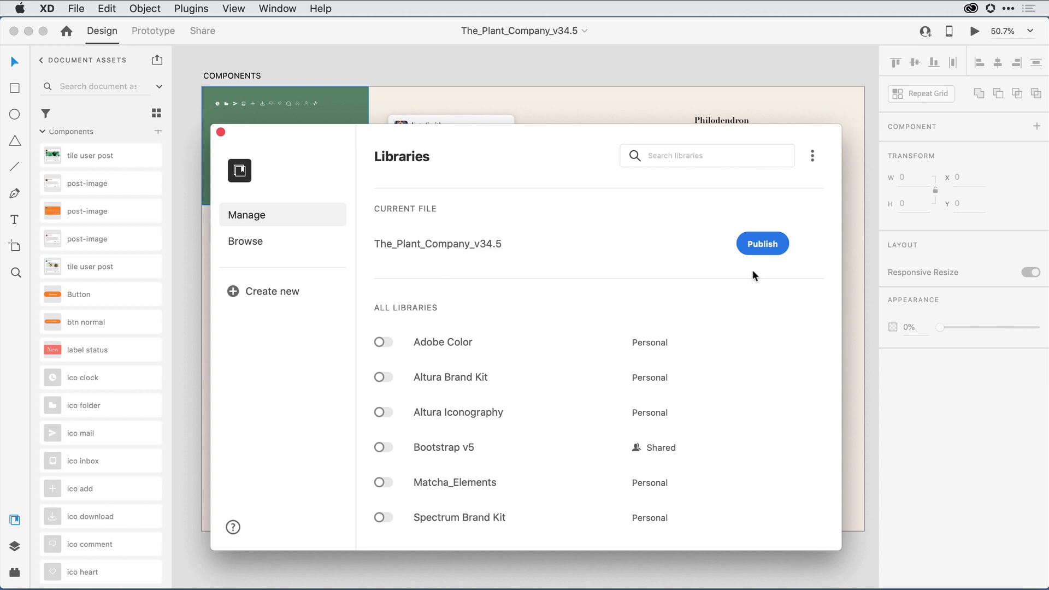
Step: Publish The_Plant_Company_v34.5 as a library, saving it as a cloud document
left_click(783, 247)
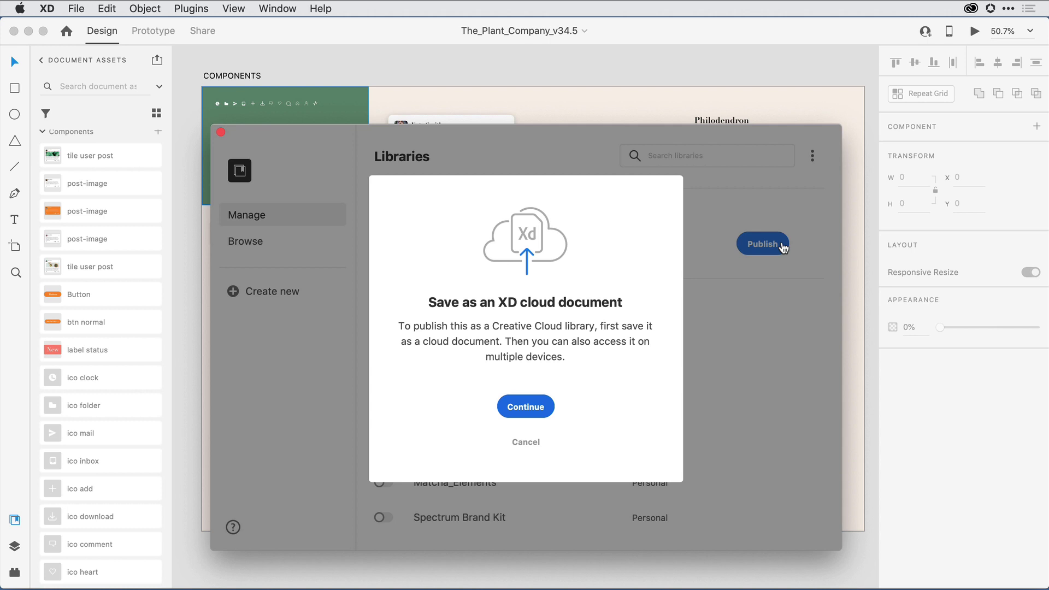
left_click(547, 408)
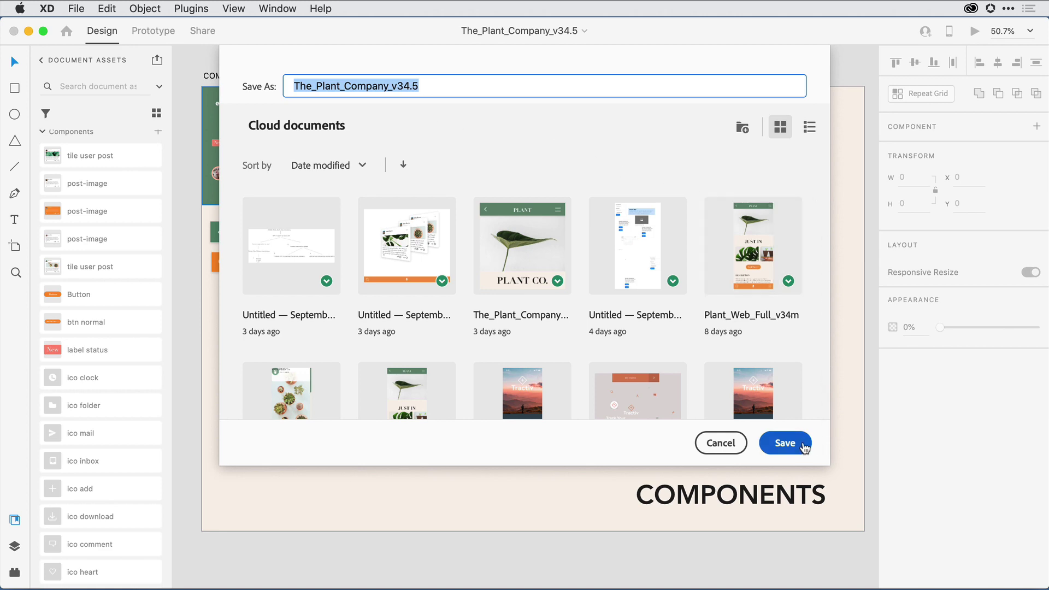
left_click(785, 443)
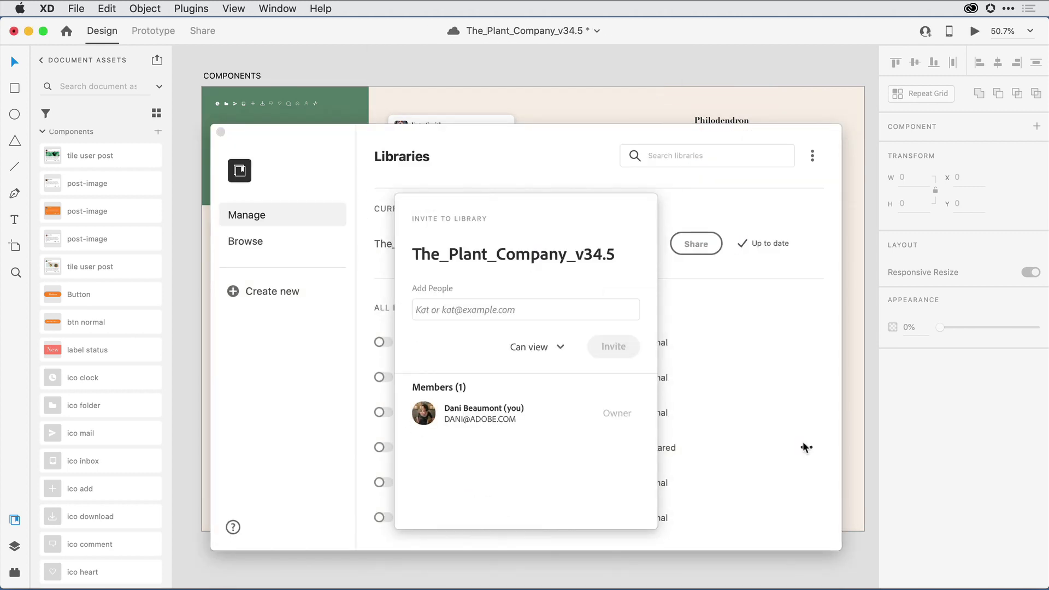
Step: Add two colleagues' e-mail addresses as invitees to the library
left_click(533, 310)
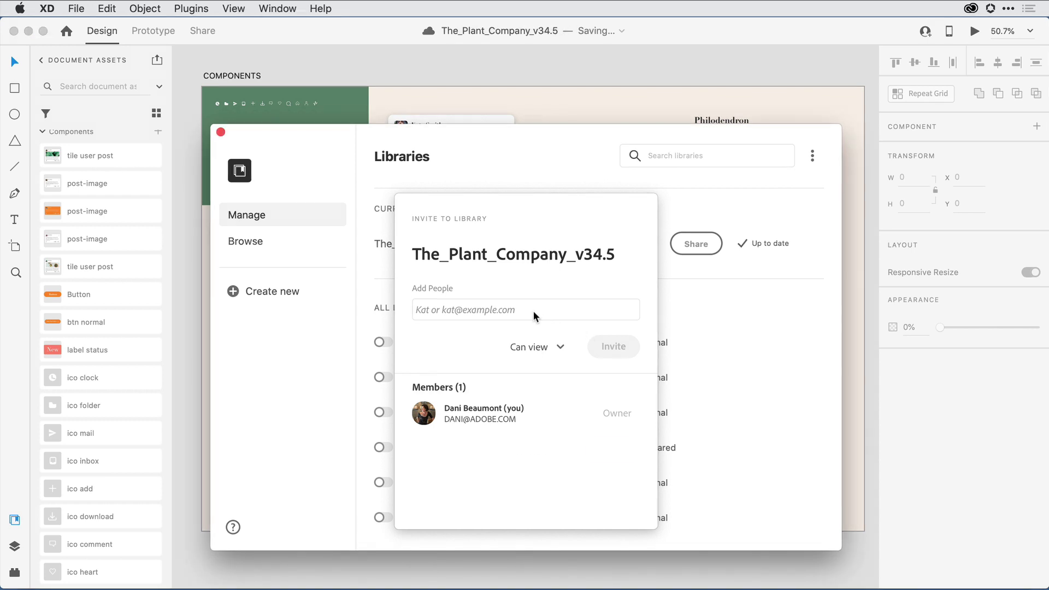
key("Return")
key("Return")
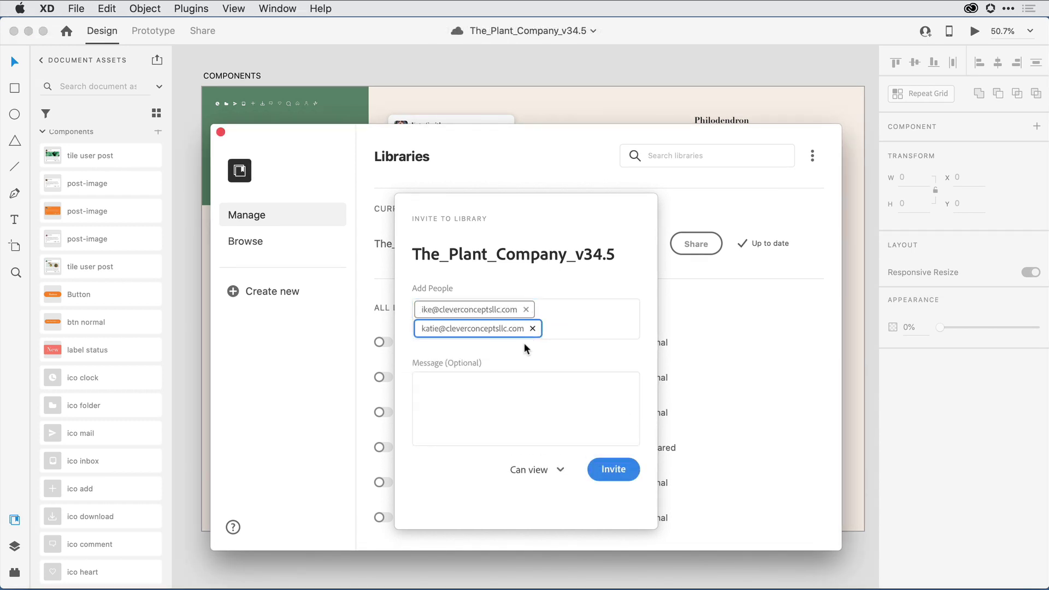
Step: Add the note 'hey guys -- here's the new brand kit -- check it ou', keep Can view, and send the invitations
left_click(535, 383)
type("hey guys -- here's the new brand kit -- check it out.")
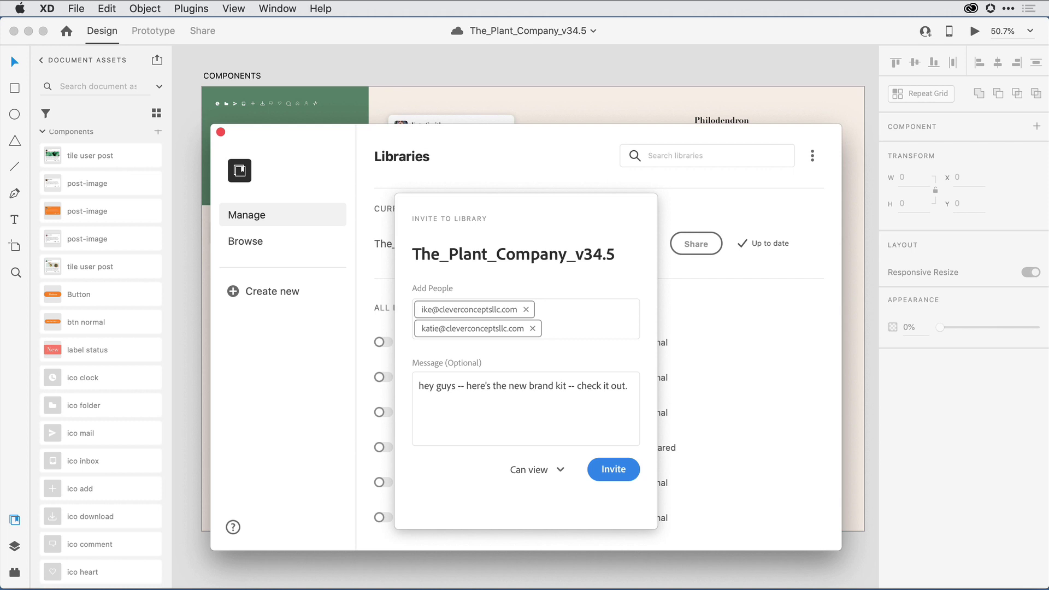
left_click(562, 468)
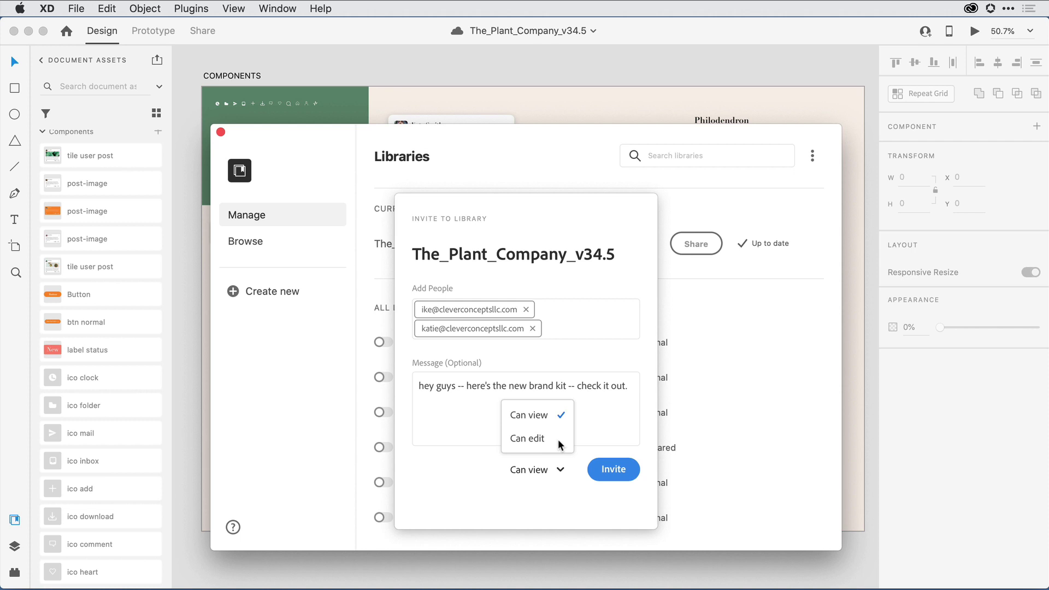
left_click(631, 469)
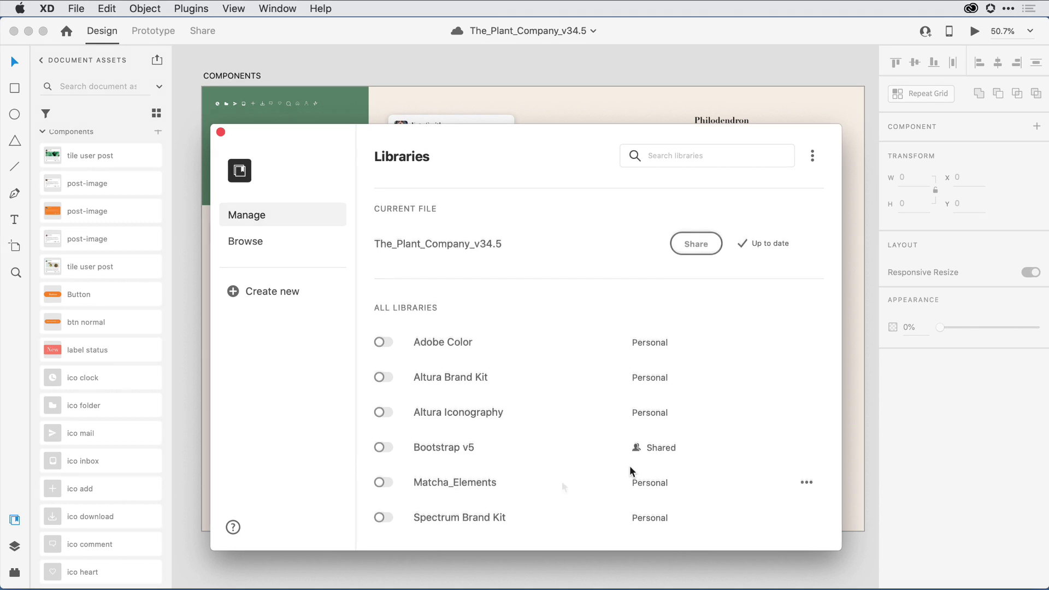
Step: Enable the Adobe Color and Bootstrap v5 libraries, close library management, and go to File > New
left_click(384, 341)
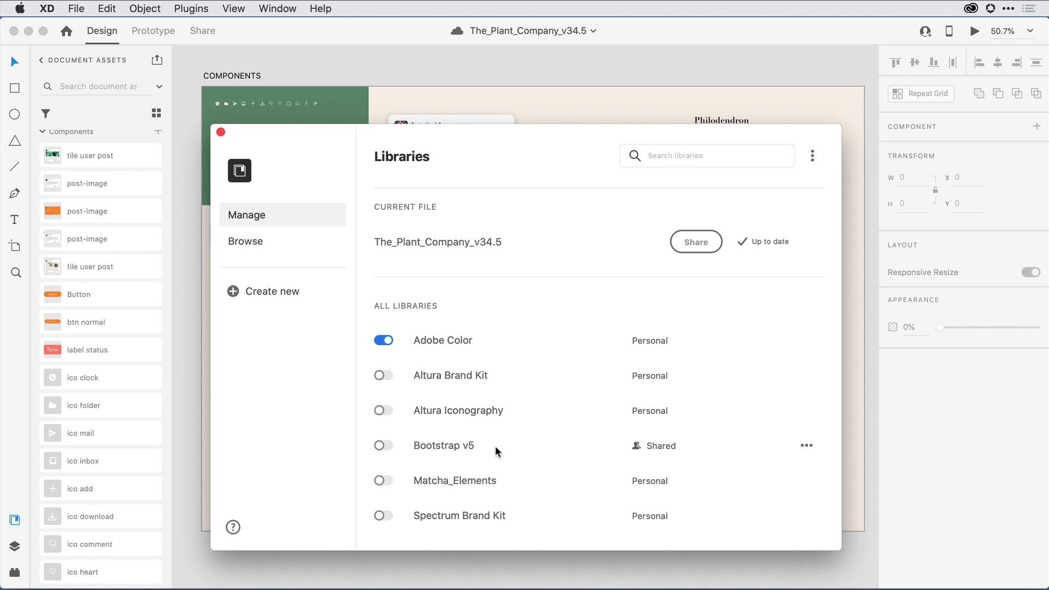
left_click(386, 446)
left_click(221, 133)
left_click(76, 8)
Step: Create a blank Custom Size document and return to the list of libraries in Assets
left_click(90, 24)
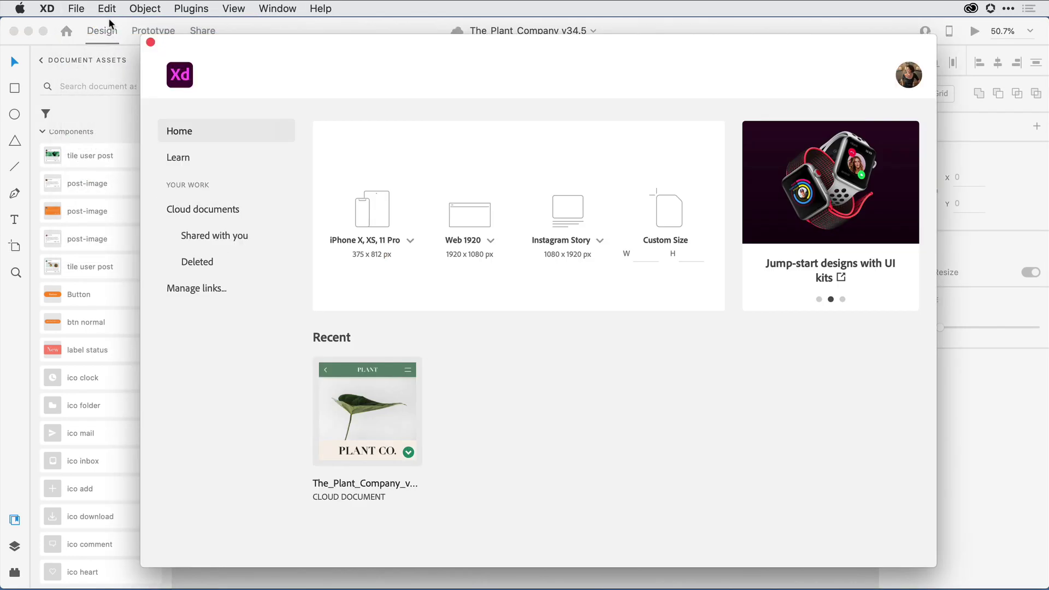
left_click(667, 226)
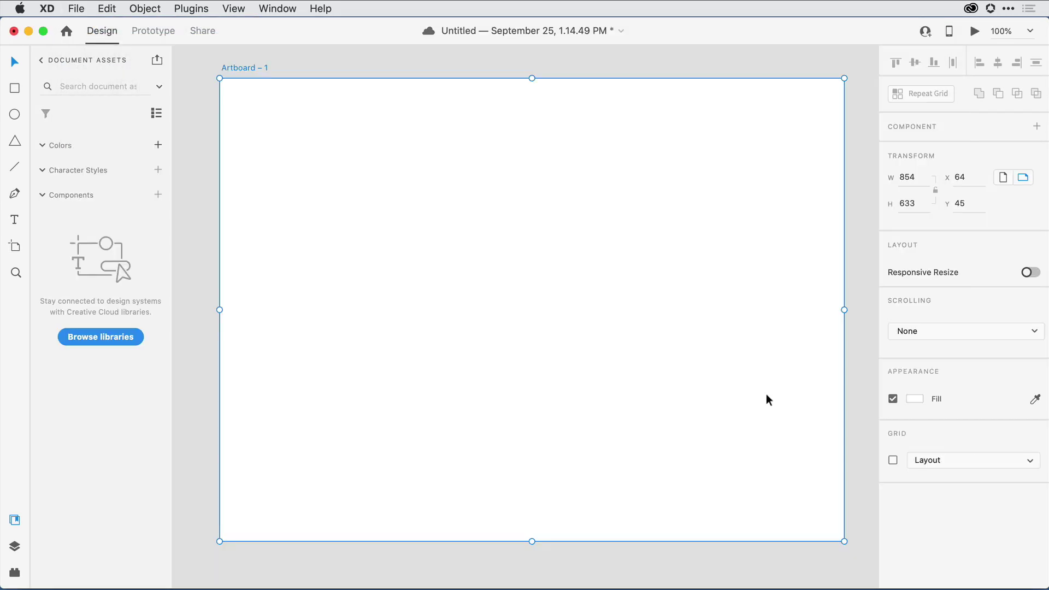
left_click(41, 61)
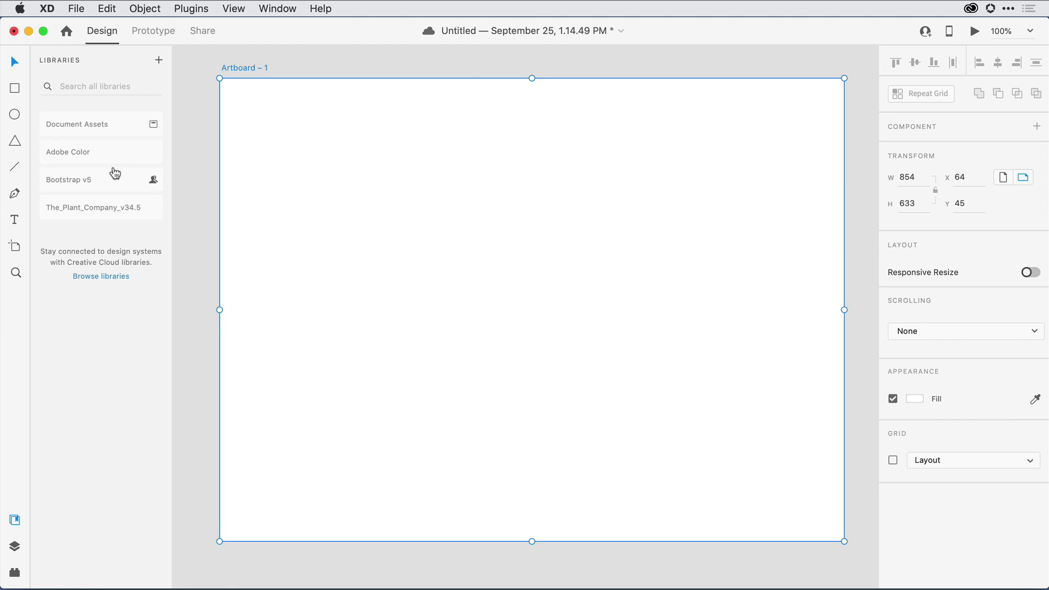
Step: Open the The_Plant_Company_v34.5 library and scroll through its colours, character styles and components
left_click(116, 217)
scroll(120, 337, "down", 5)
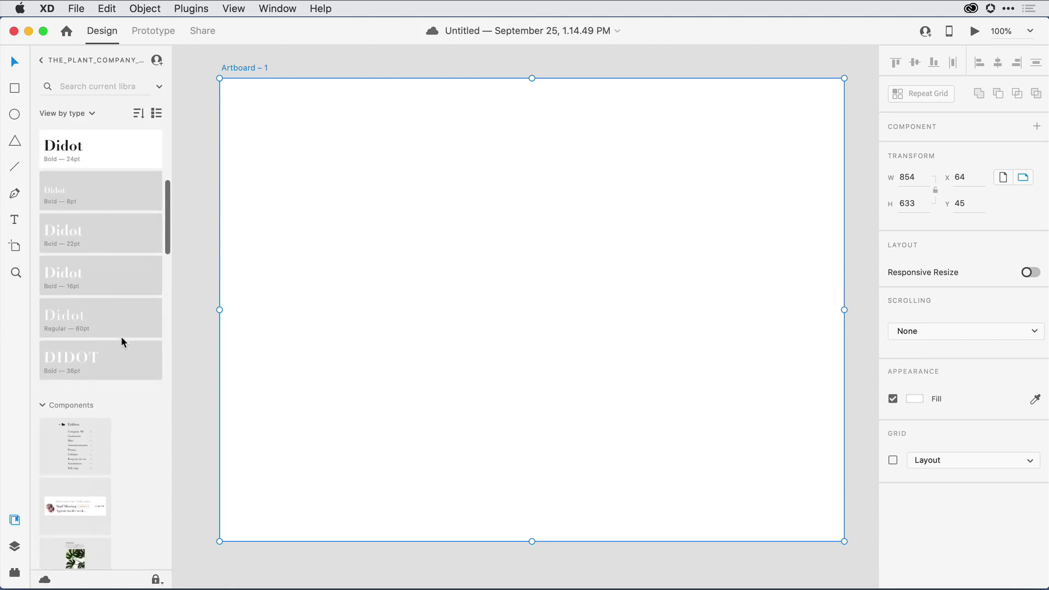
scroll(122, 337, "down", 10)
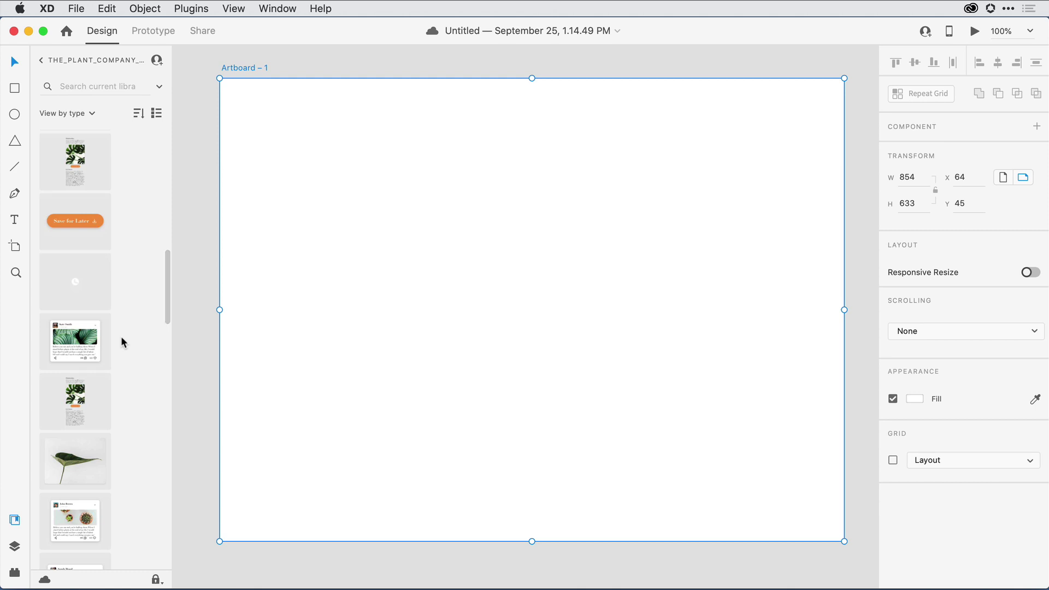
scroll(121, 343, "up", 15)
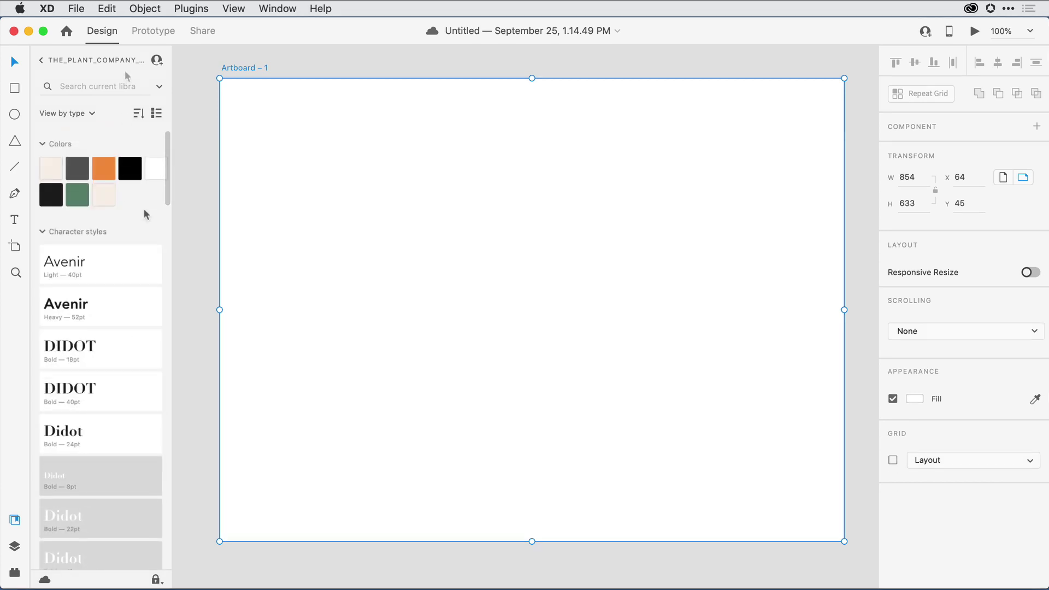
Step: Search the library for 'ico' and show the 15 matching components as a named list
left_click(98, 86)
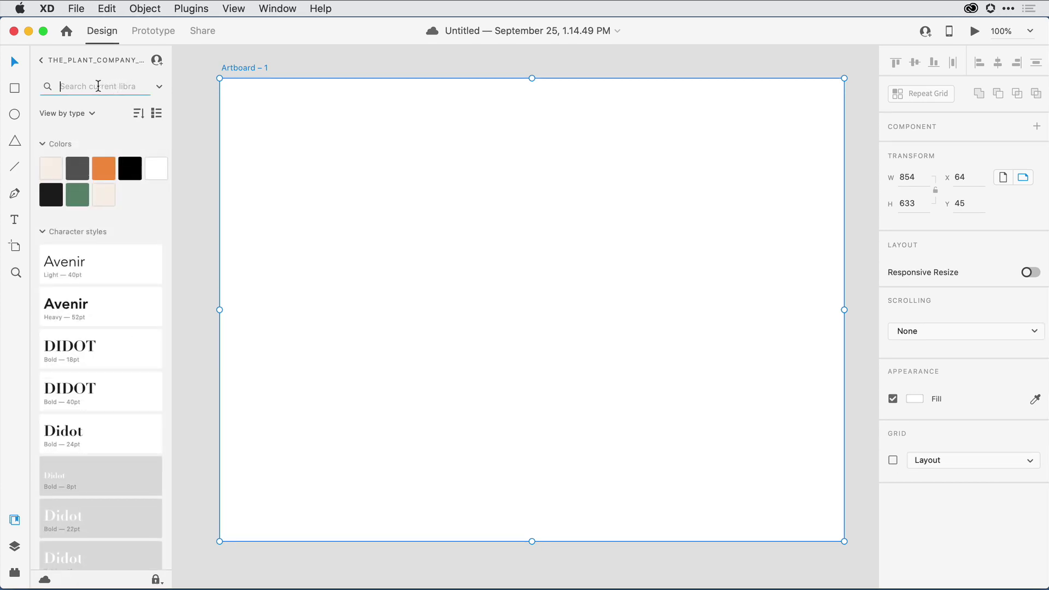
type("ico")
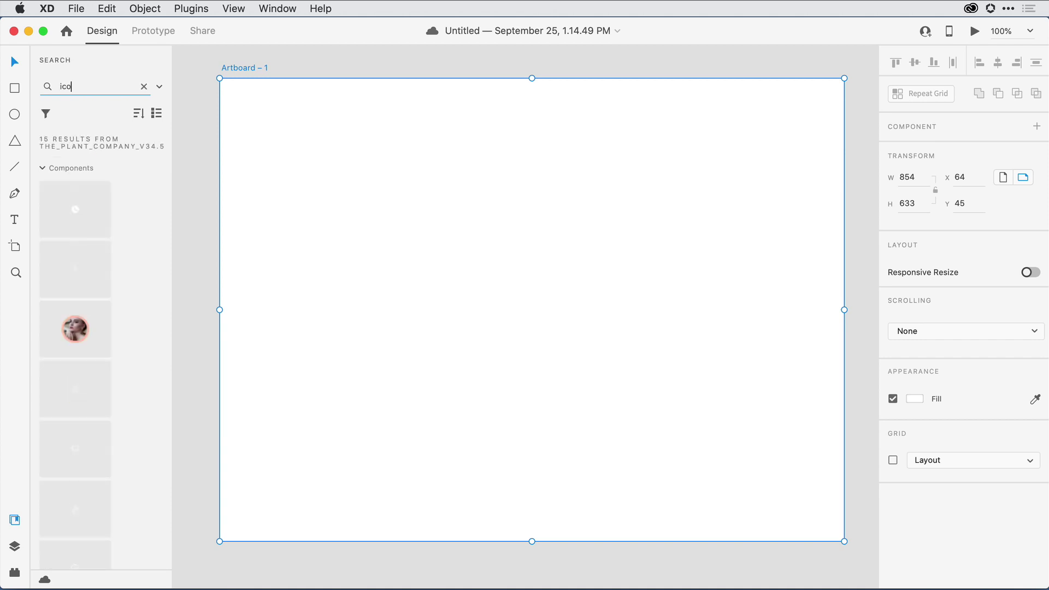
left_click(47, 113)
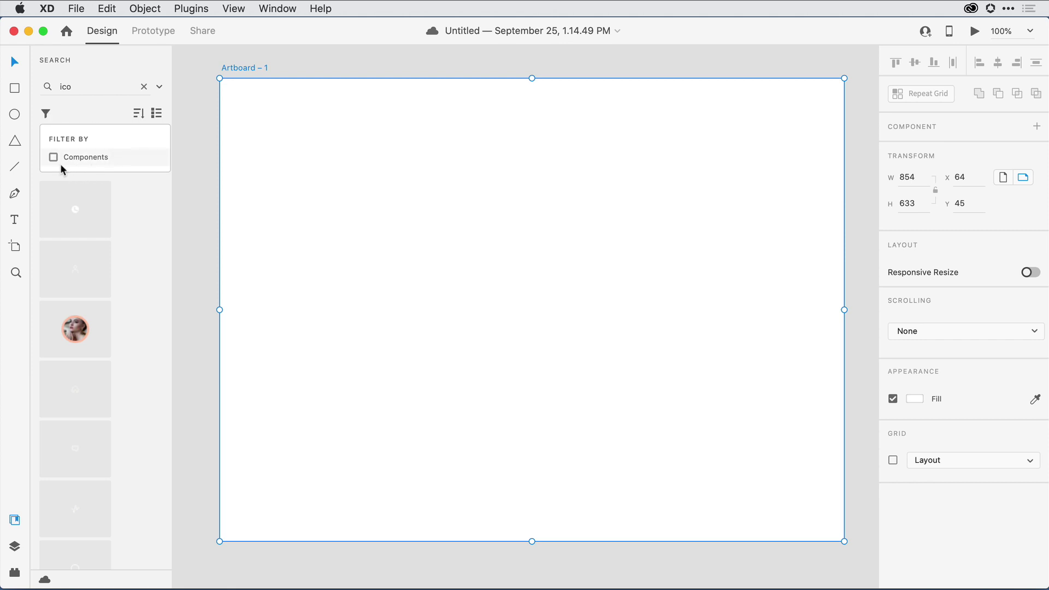
left_click(107, 116)
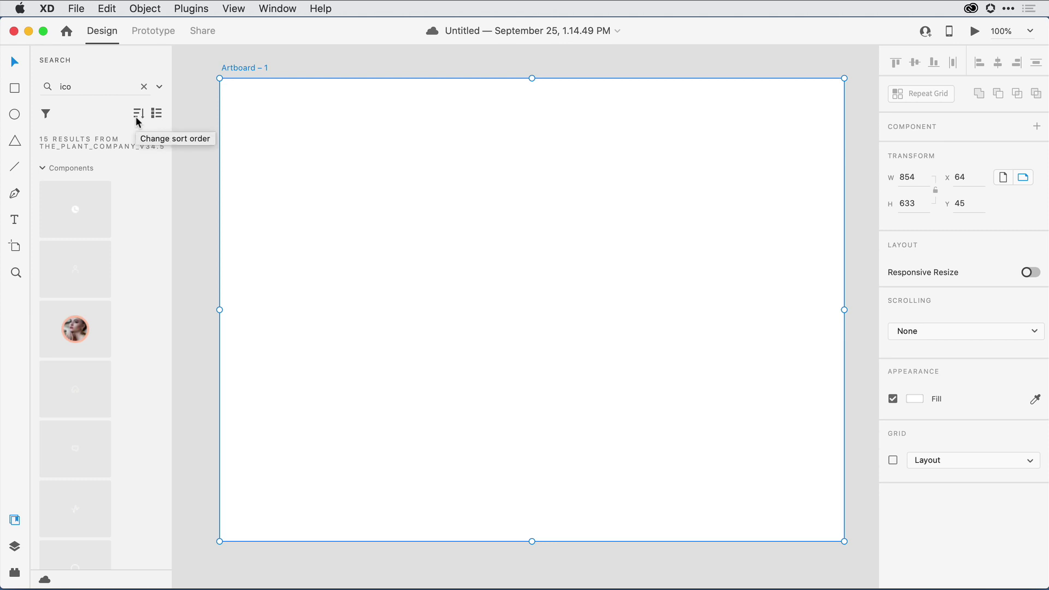
left_click(158, 114)
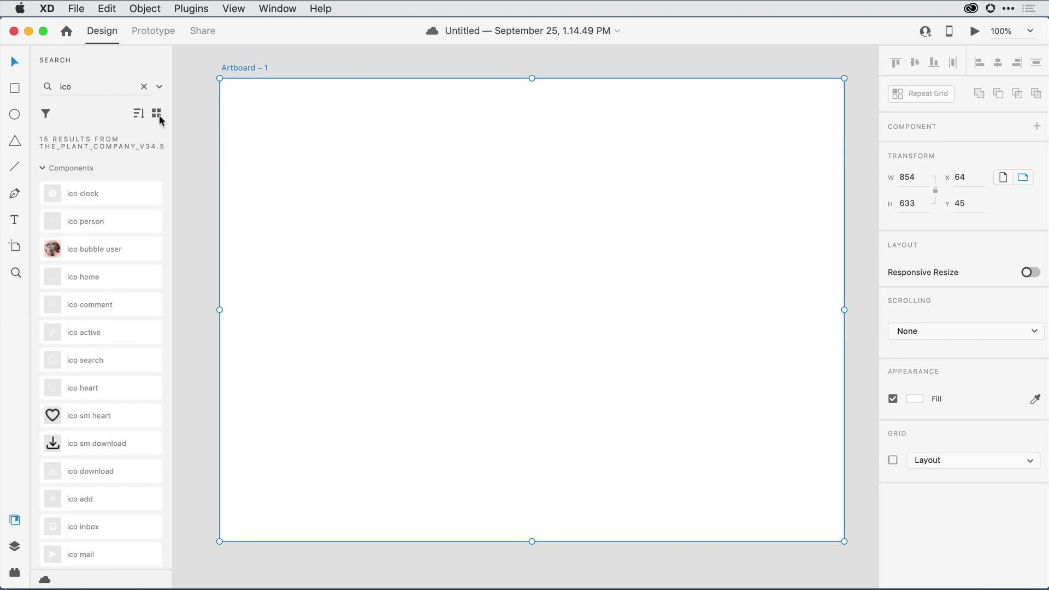